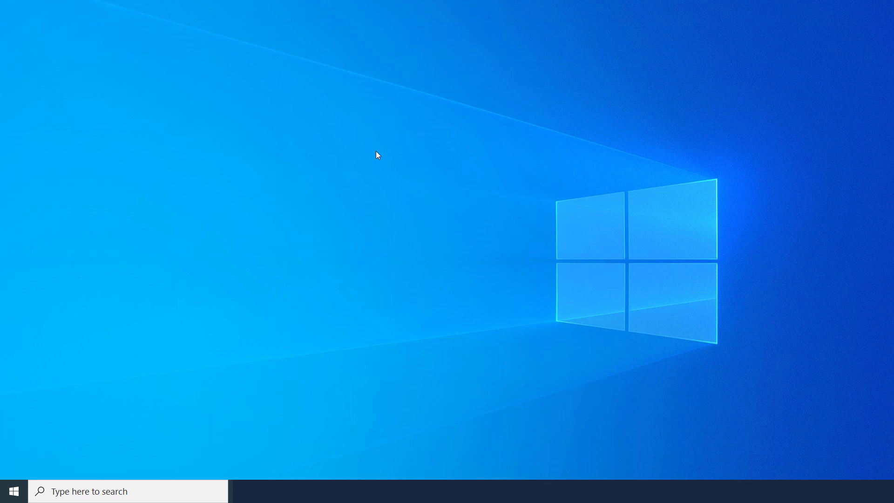
Step: Find Word among the installed Windows programs and launch it
left_click(14, 495)
scroll(75, 383, "down", 10)
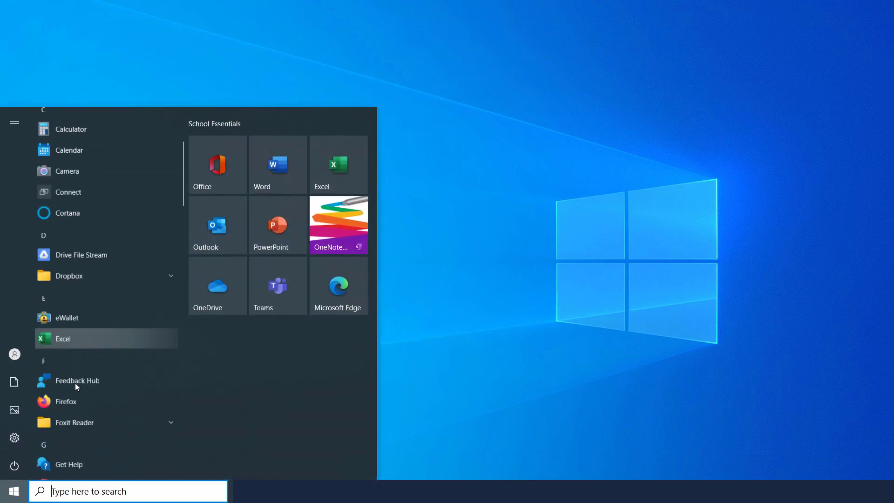
scroll(77, 409, "down", 15)
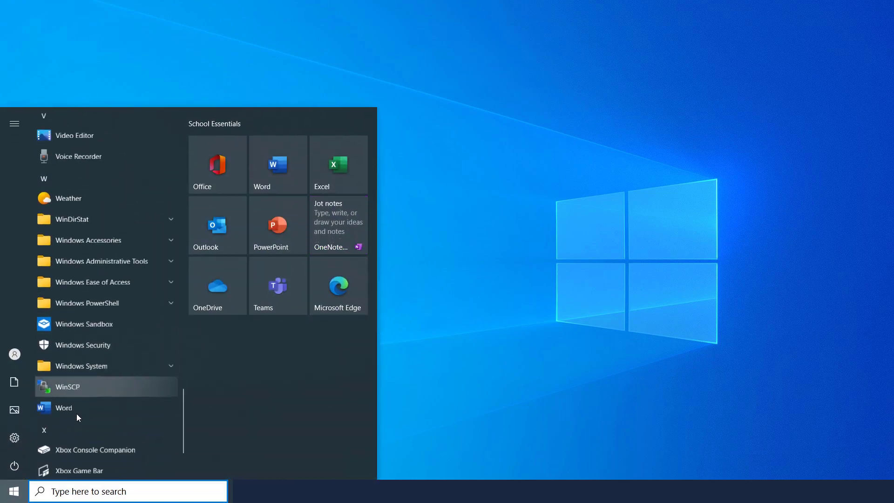
left_click(79, 492)
type("word")
key("Return")
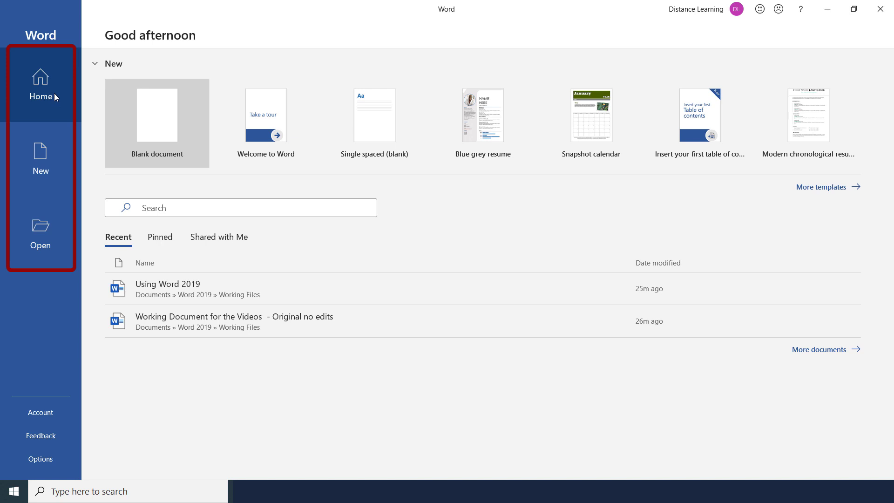
Step: Look through the pinned, shared and recent document lists on the start page
left_click(45, 84)
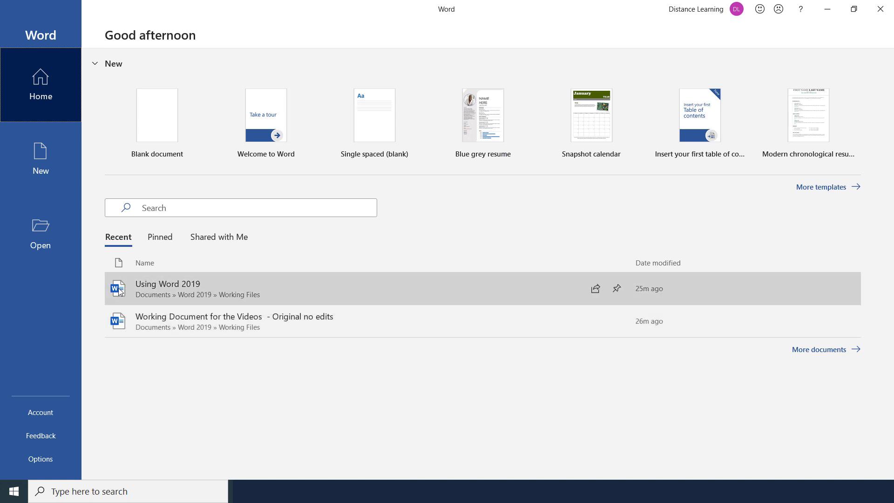
left_click(162, 242)
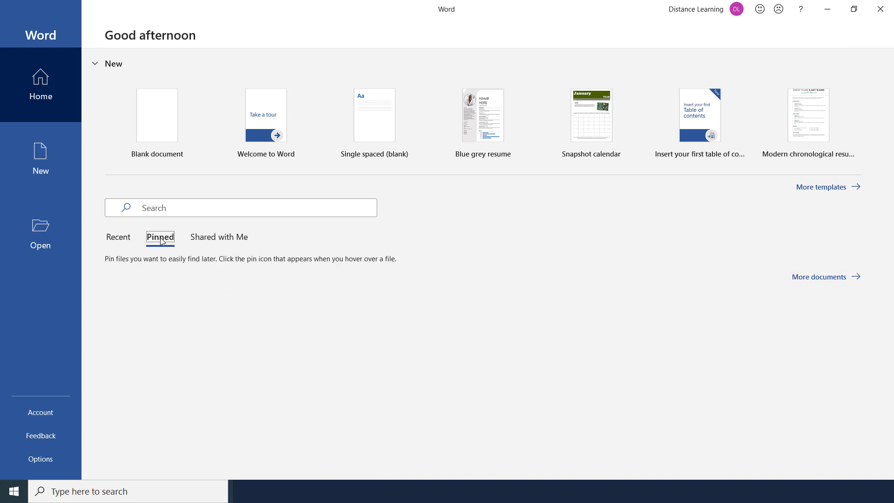
left_click(208, 243)
left_click(122, 240)
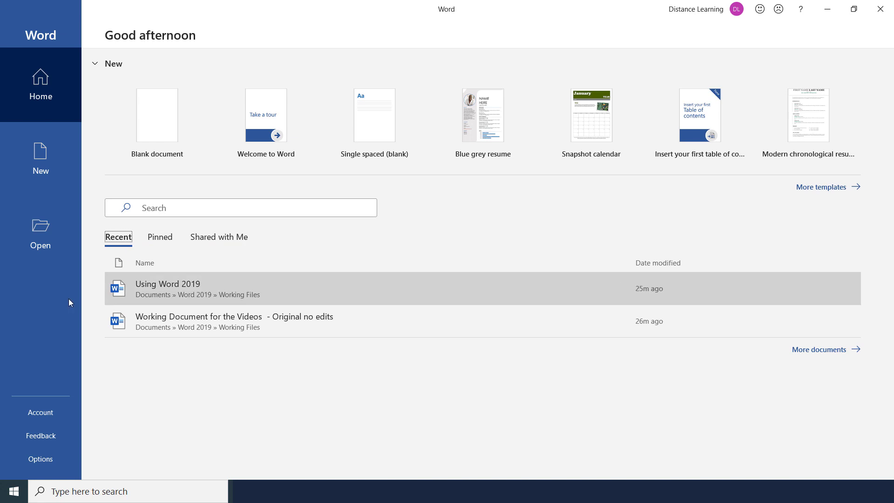
Step: Browse the templates offered for creating a new document
left_click(43, 159)
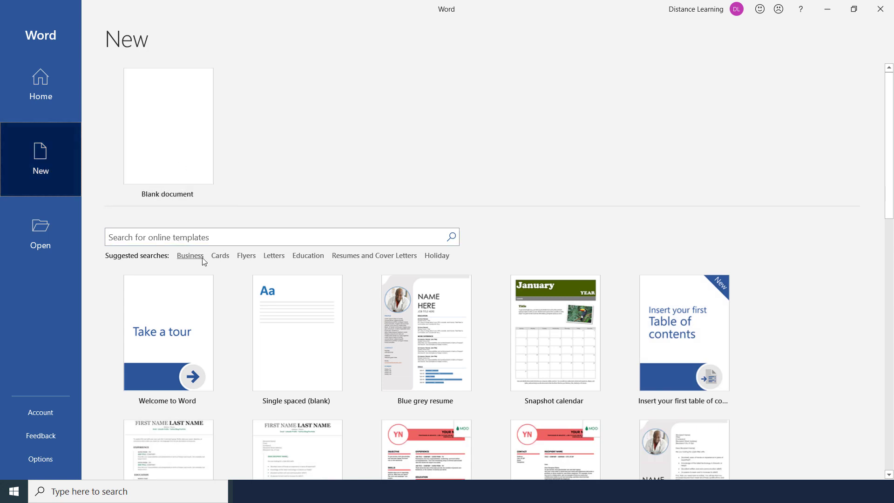
scroll(456, 360, "down", 5)
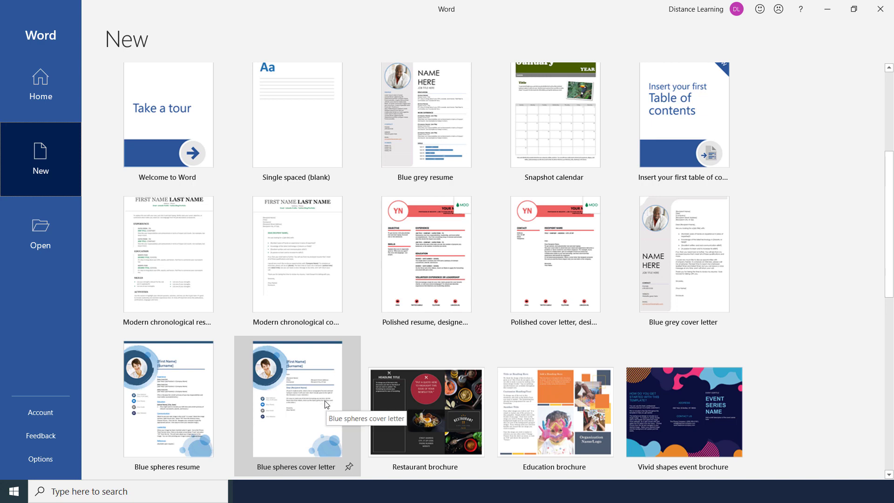
scroll(328, 400, "down", 3)
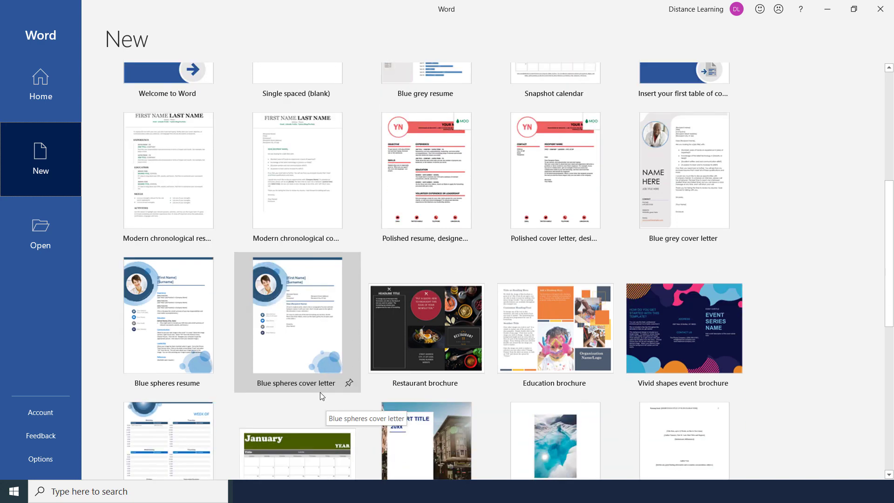
scroll(320, 392, "up", 4)
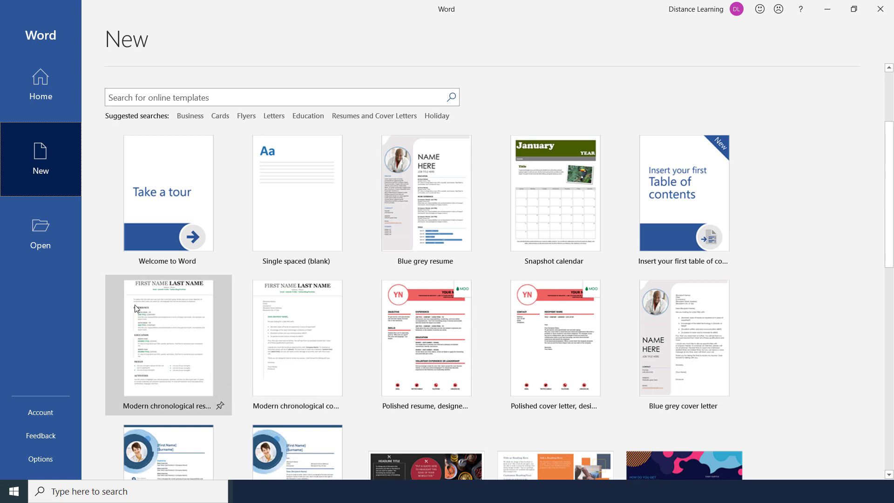
Step: Examine the locations for opening existing files and the account's user and product information
left_click(43, 239)
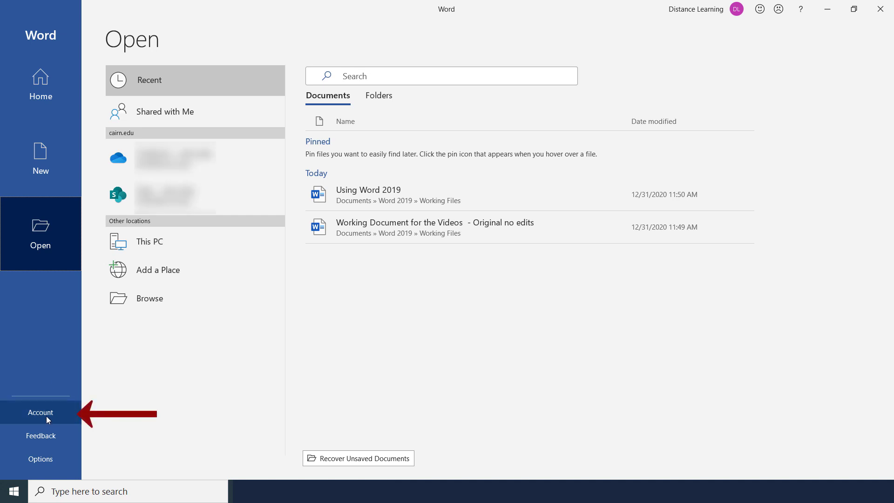
left_click(29, 80)
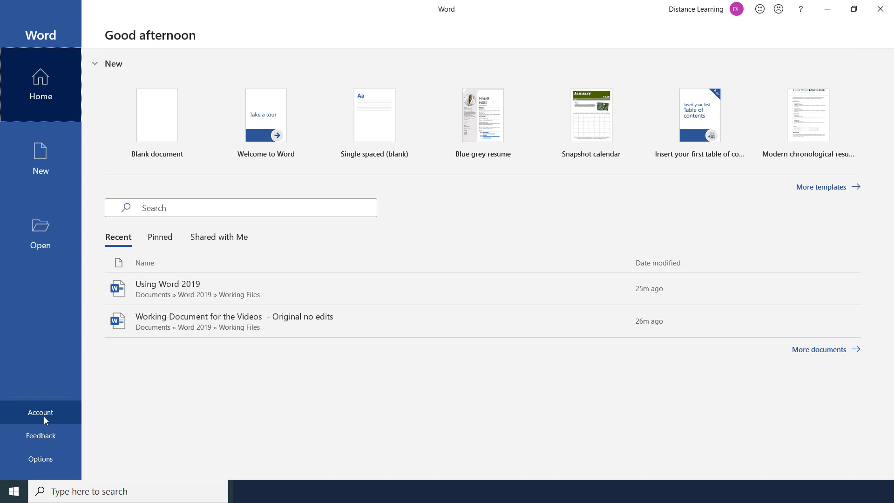
left_click(44, 414)
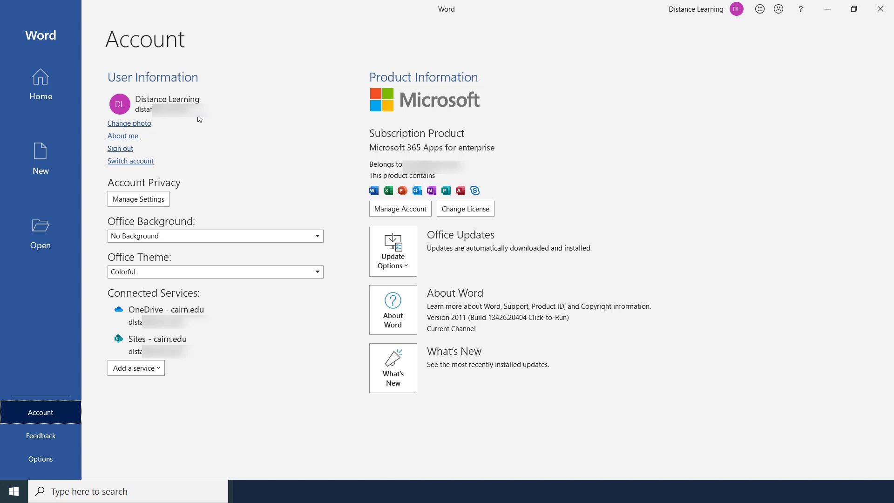
Step: Create a new blank document
left_click(47, 89)
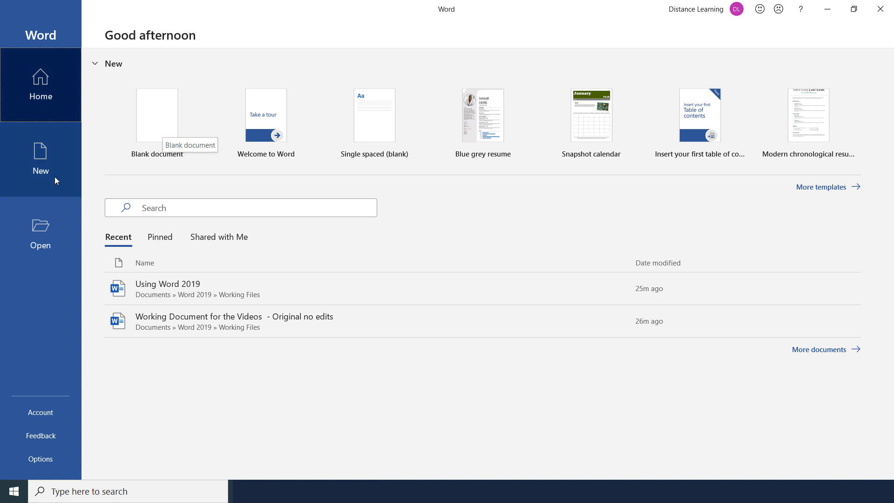
left_click(45, 162)
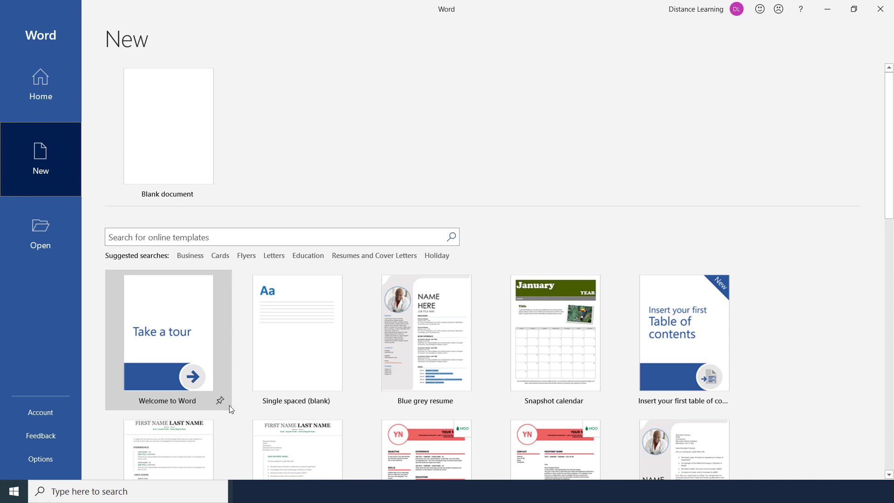
left_click(183, 143)
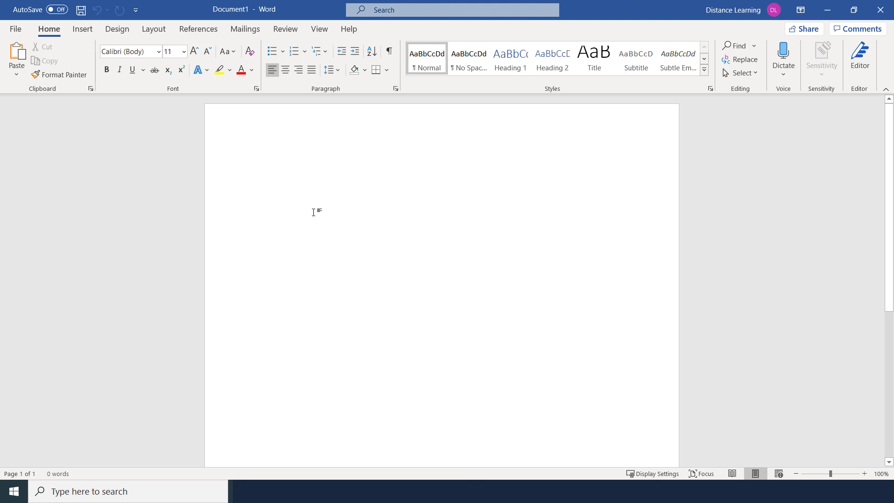
Step: Enter the sentence "This is my document." on the blank page and delete it again
type("This is my document.")
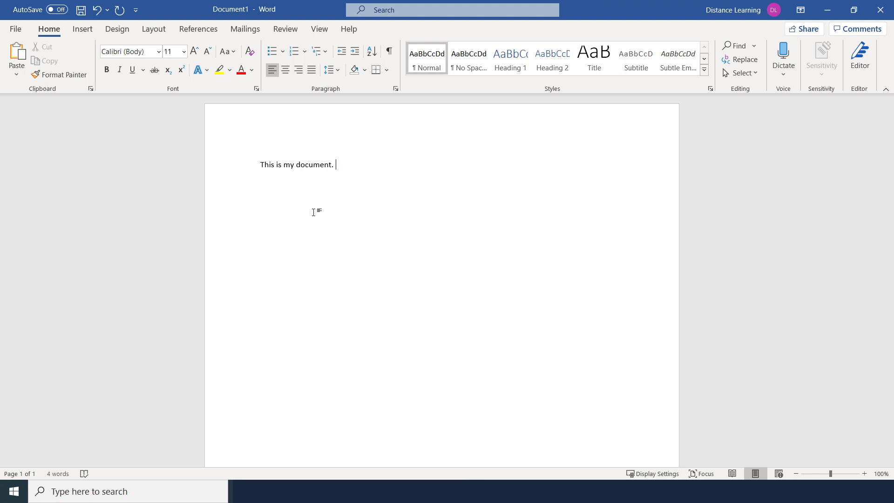
key("ctrl+a")
key("Delete")
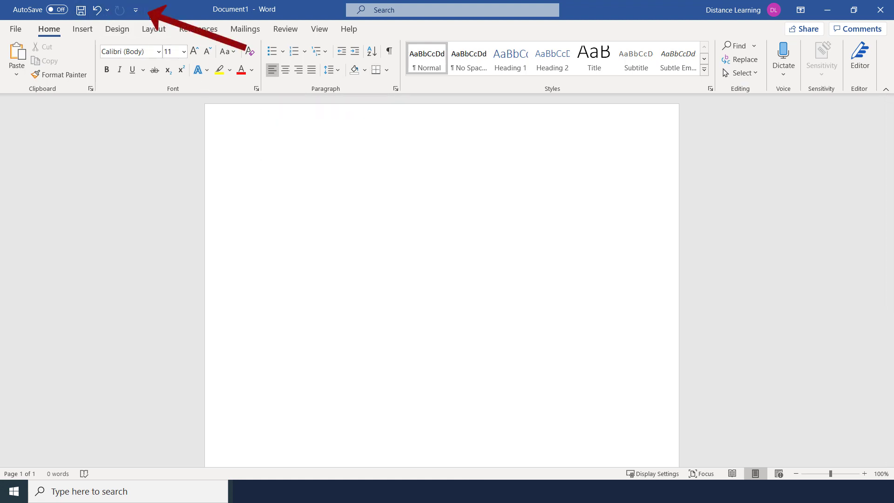
Step: Review the Quick Access Toolbar's customization options and add the Open command to it
left_click(136, 11)
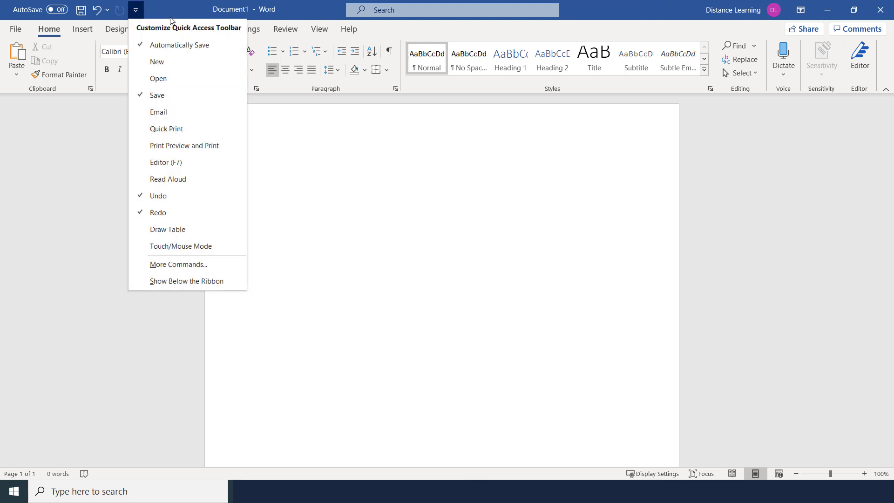
left_click(162, 7)
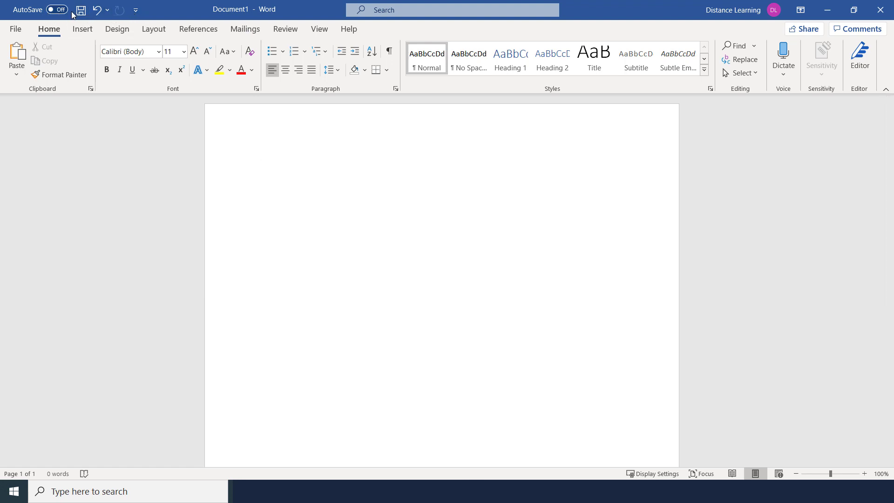
left_click(136, 10)
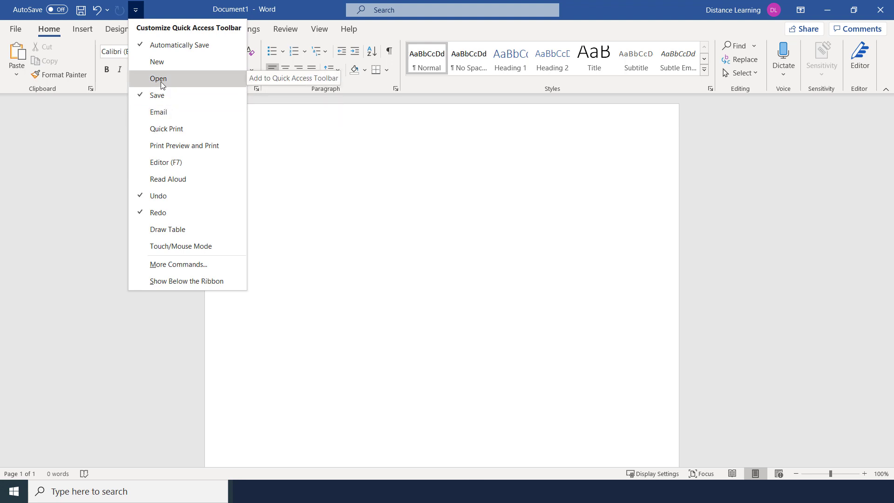
left_click(139, 13)
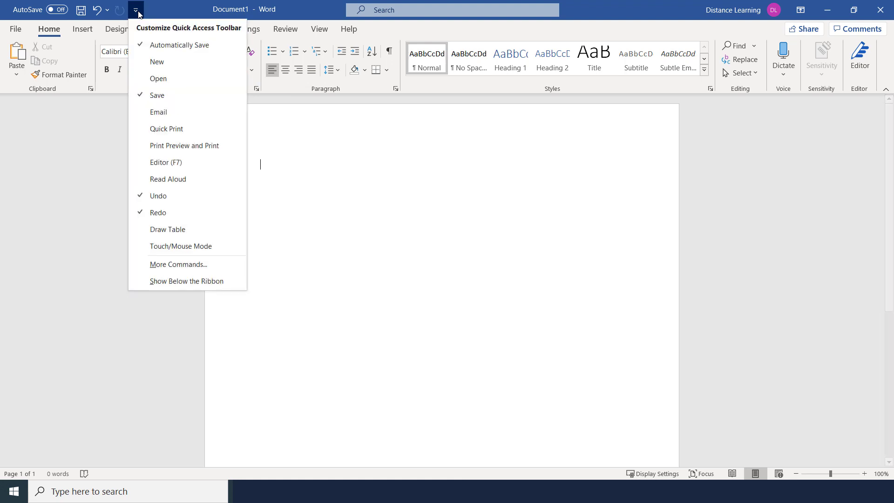
left_click(160, 78)
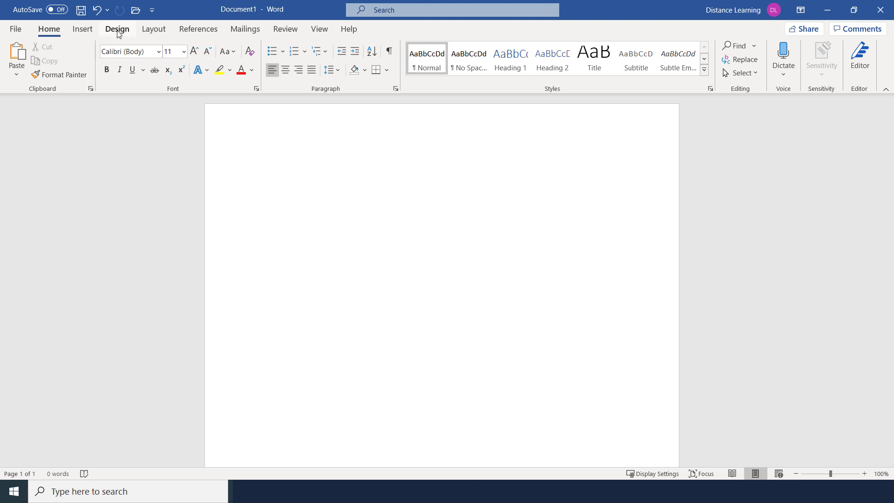
Step: Add the Pictures command to the Quick Access Toolbar and view its picture source options
left_click(82, 29)
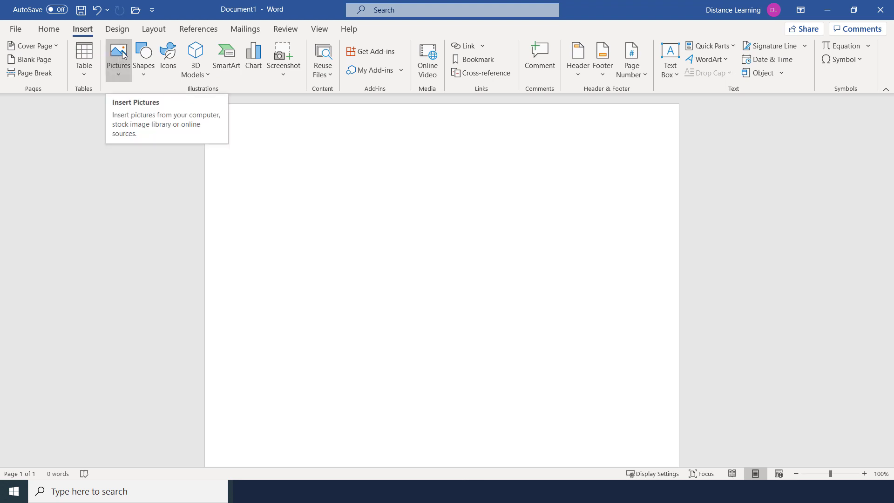
right_click(122, 52)
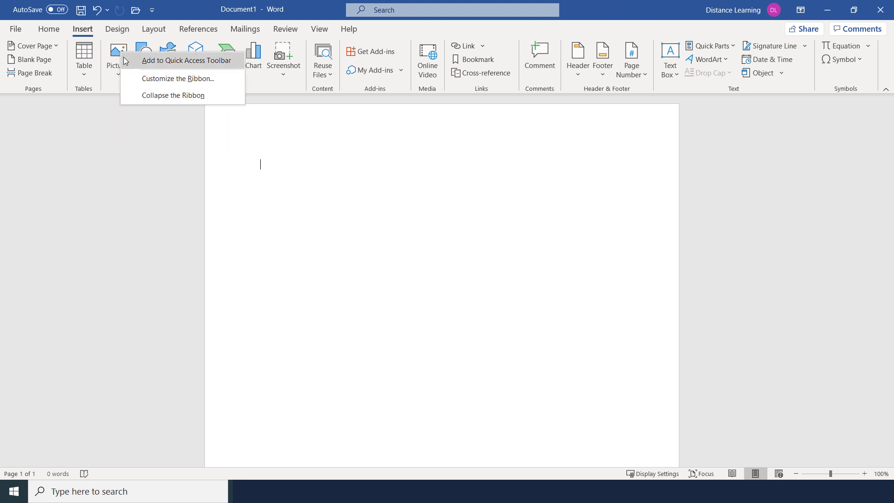
left_click(155, 63)
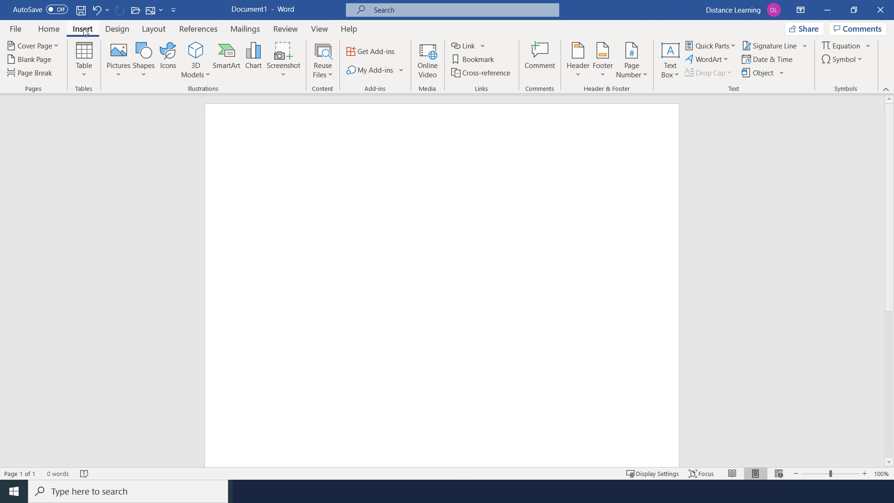
left_click(161, 11)
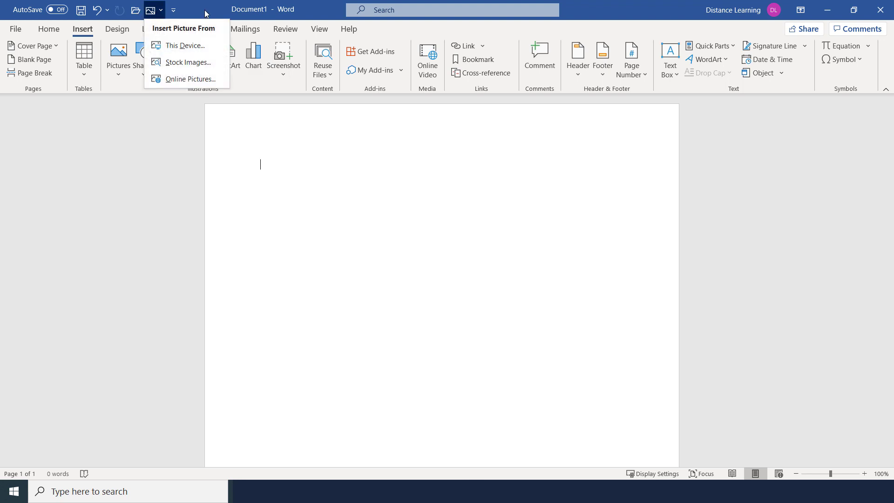
Step: Remove the Pictures command from the Quick Access Toolbar
left_click(153, 13)
right_click(153, 12)
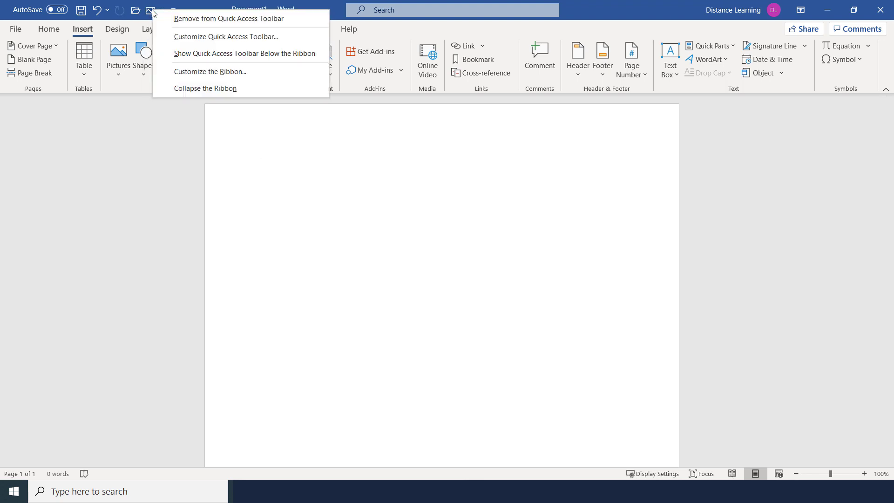
left_click(183, 21)
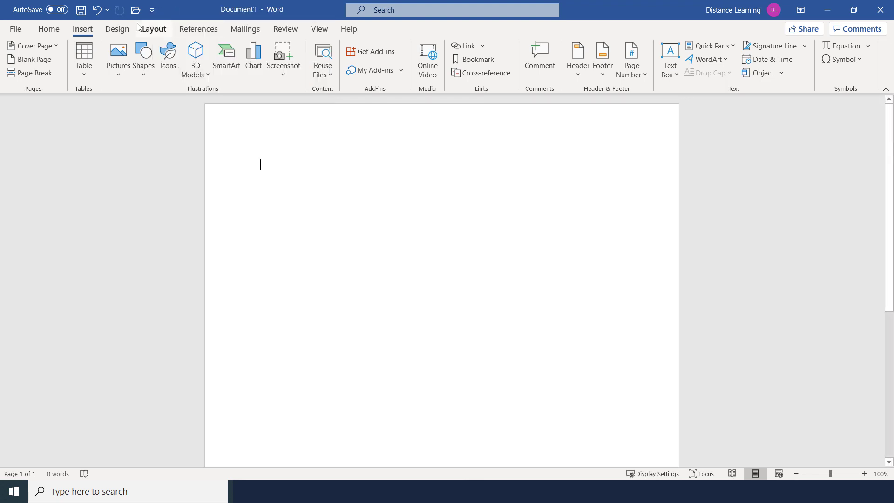
Step: Look over the file management commands in the Backstage view and return to the blank document
left_click(49, 29)
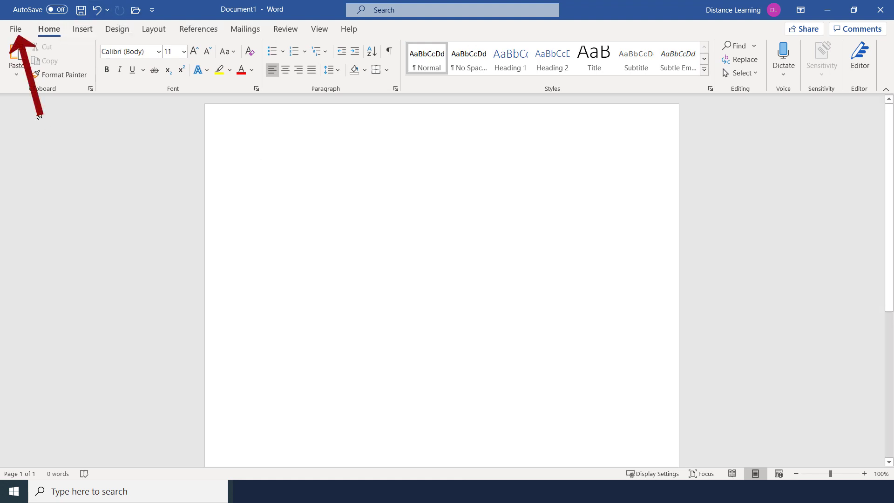
left_click(17, 29)
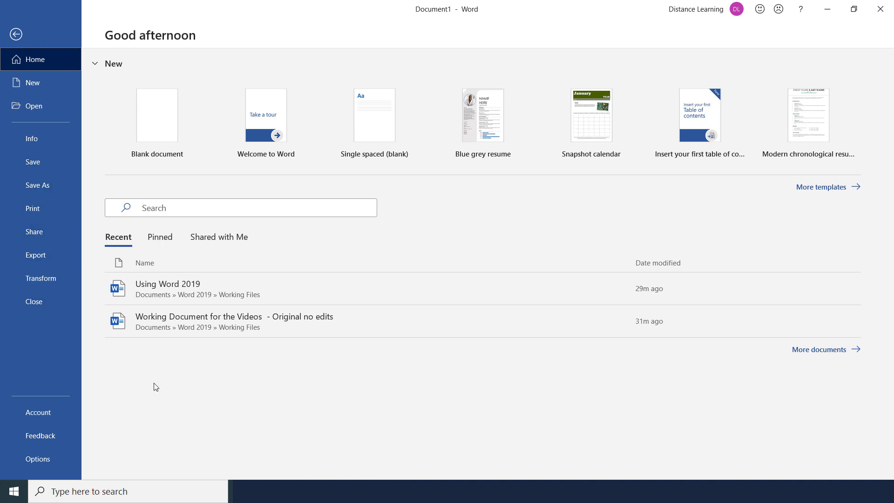
left_click(15, 34)
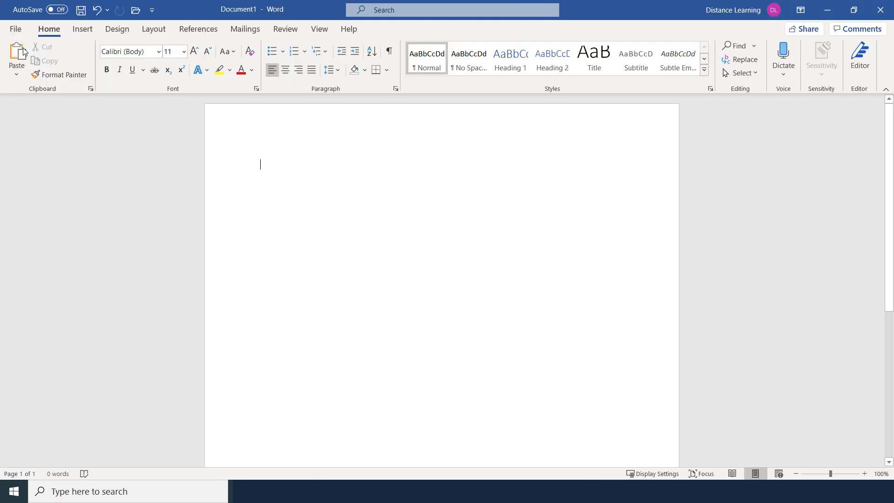
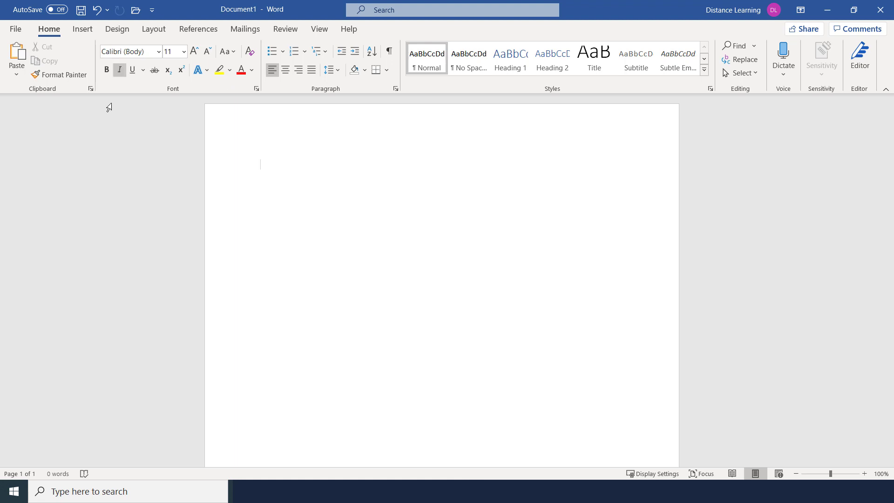
Step: Display the commands for inserting content into the document
left_click(83, 29)
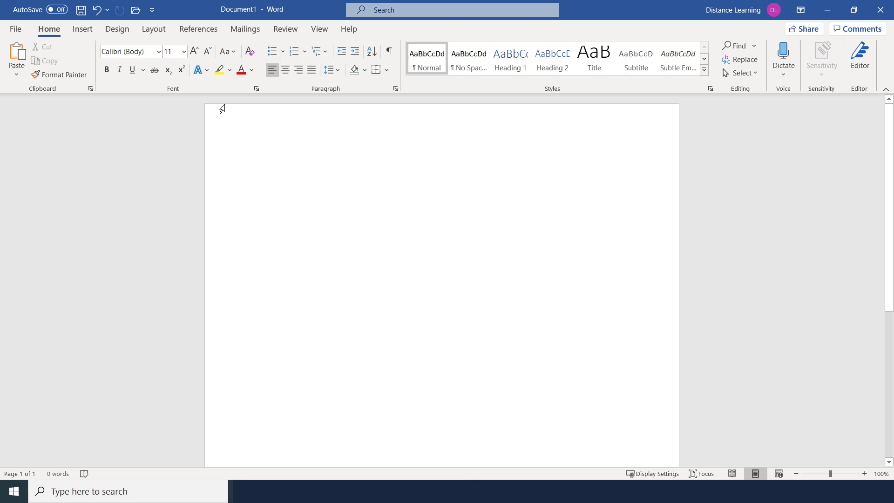
left_click(84, 30)
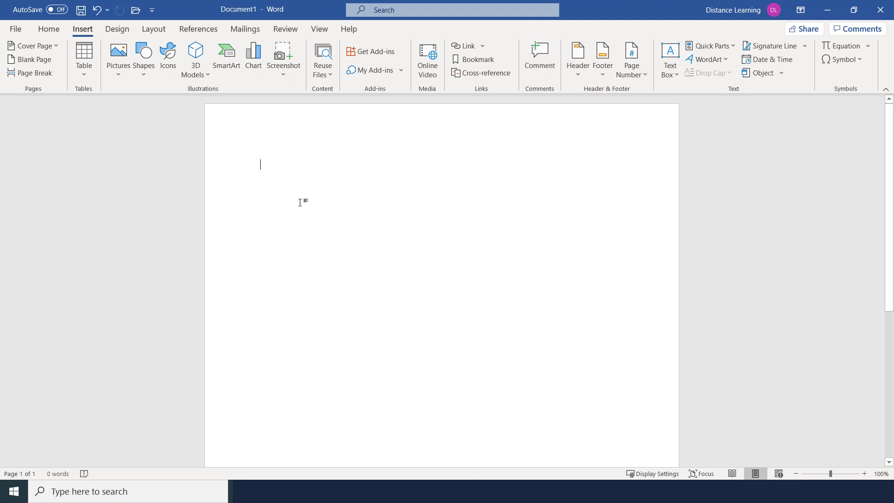
Step: Look over the document design commands and the margin, orientation, paper size and column layout options
left_click(117, 29)
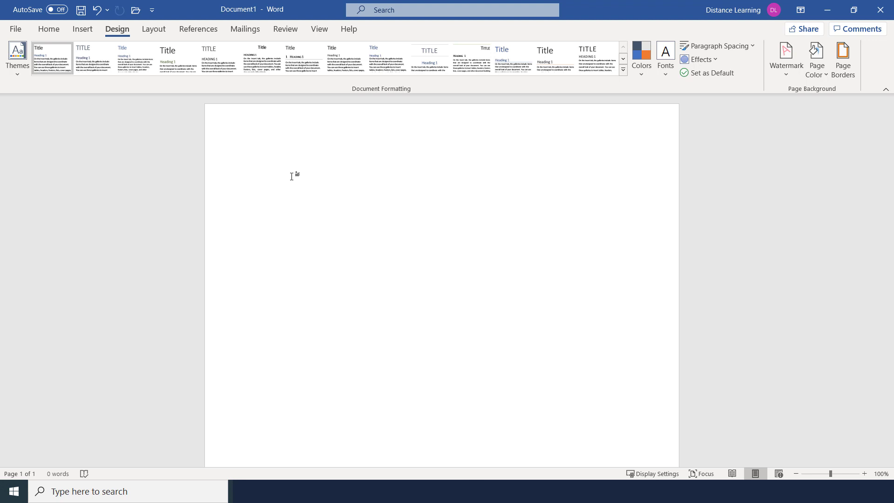
left_click(155, 30)
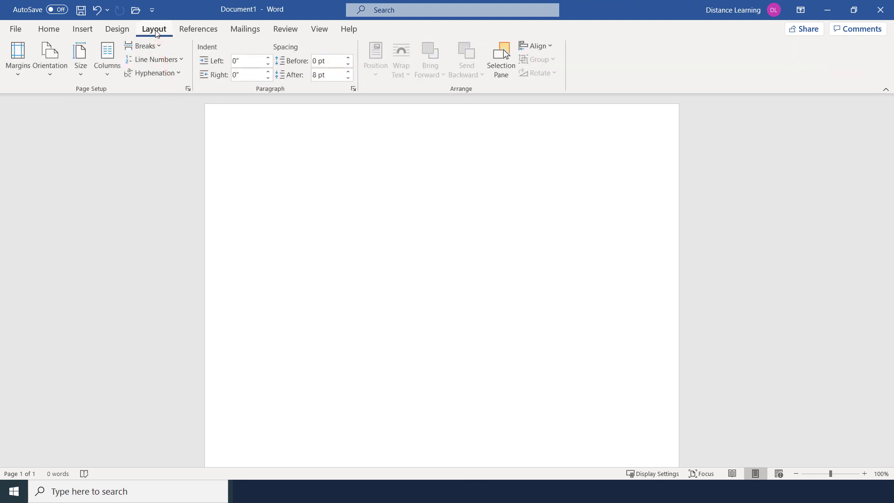
left_click(19, 79)
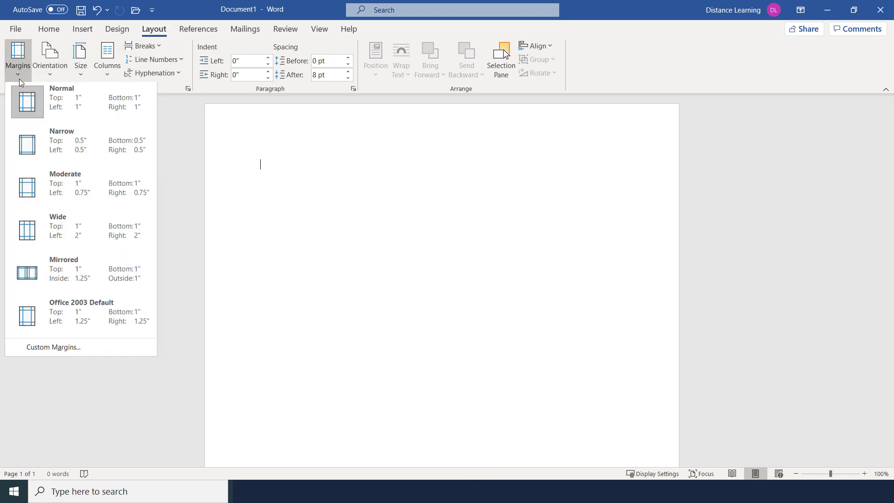
left_click(53, 74)
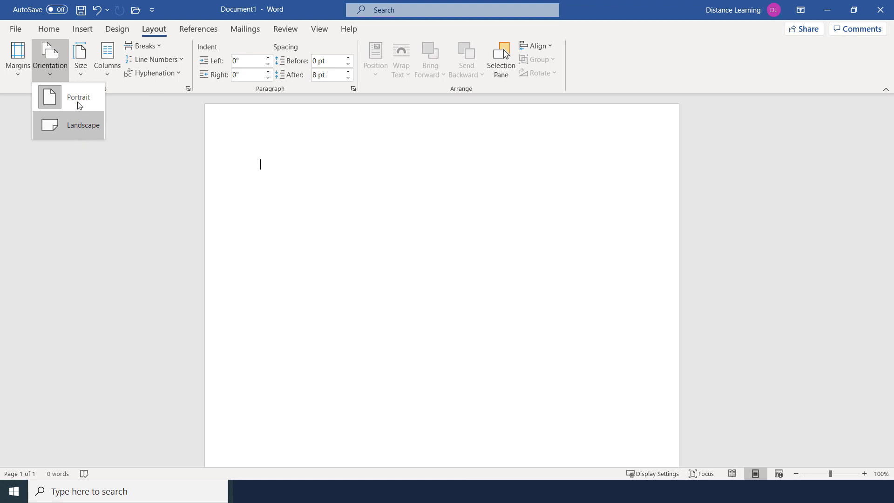
left_click(82, 77)
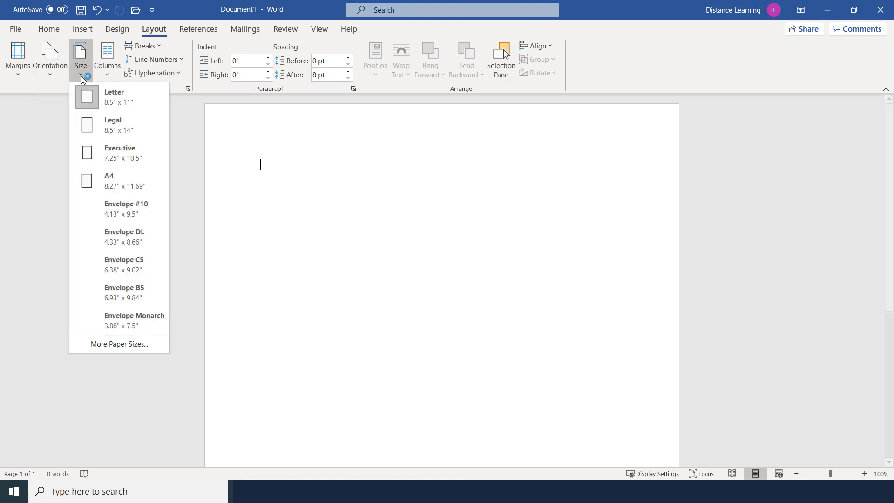
left_click(107, 70)
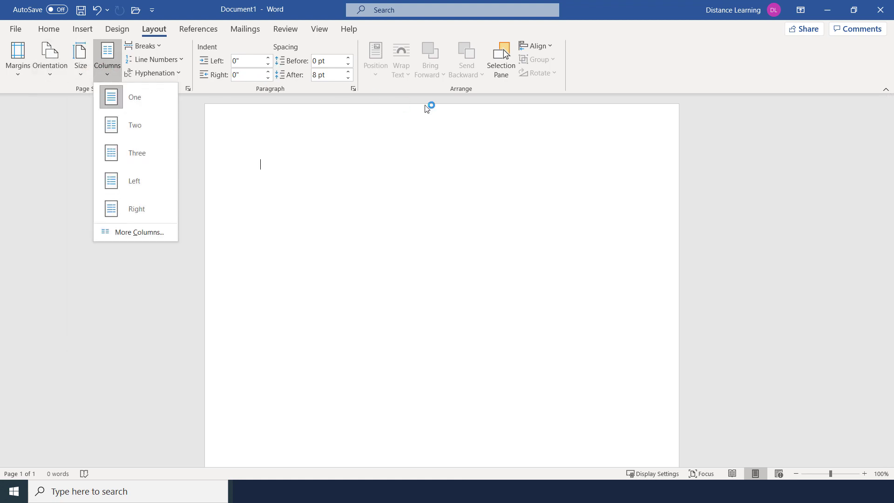
Step: Look over the referencing commands and the document types available for starting a mail merge
left_click(195, 31)
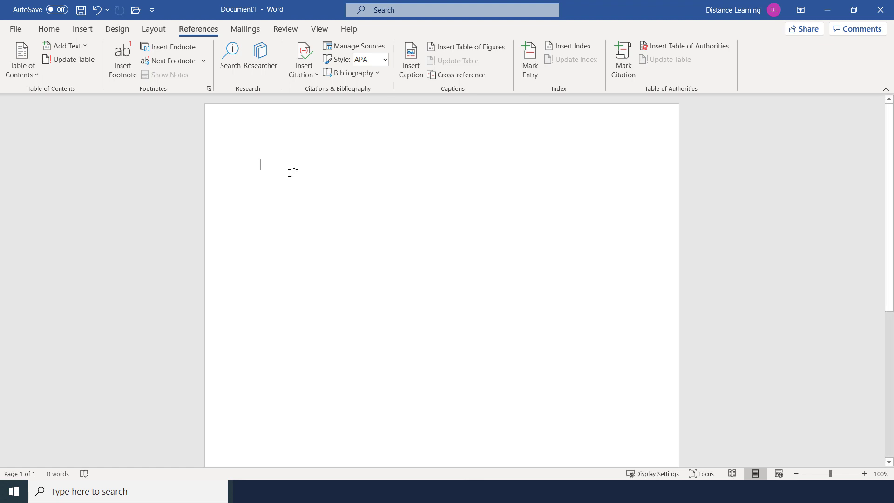
left_click(251, 31)
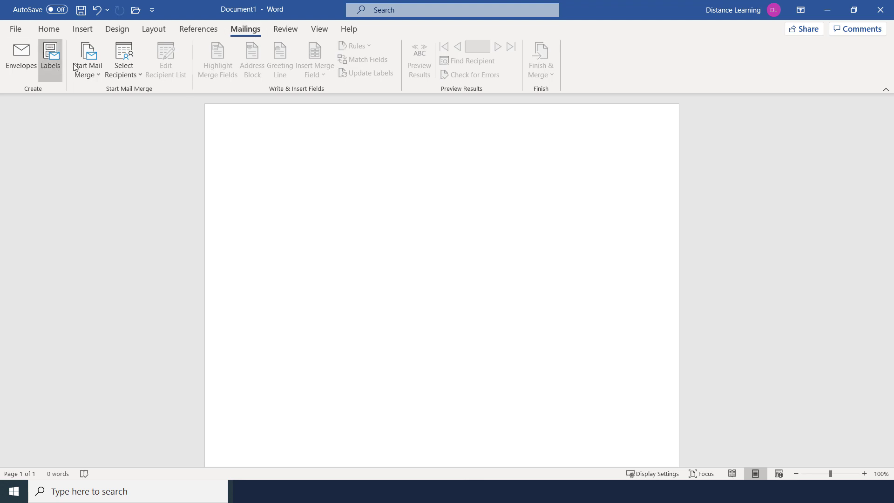
left_click(97, 73)
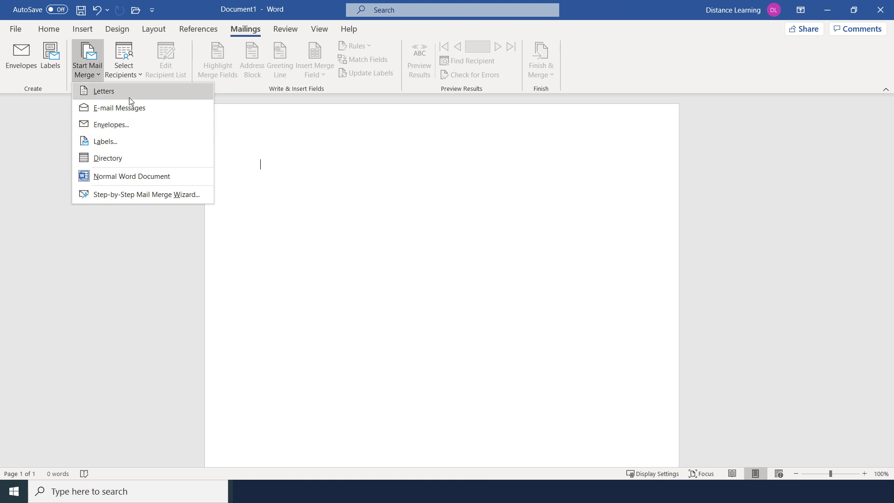
Step: Look over the reviewing, view and help commands, and return to the Home commands
left_click(284, 29)
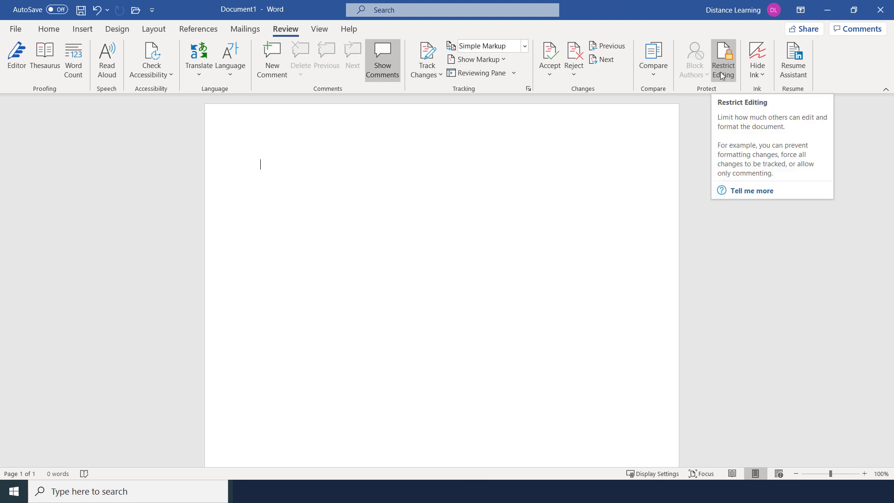
left_click(320, 30)
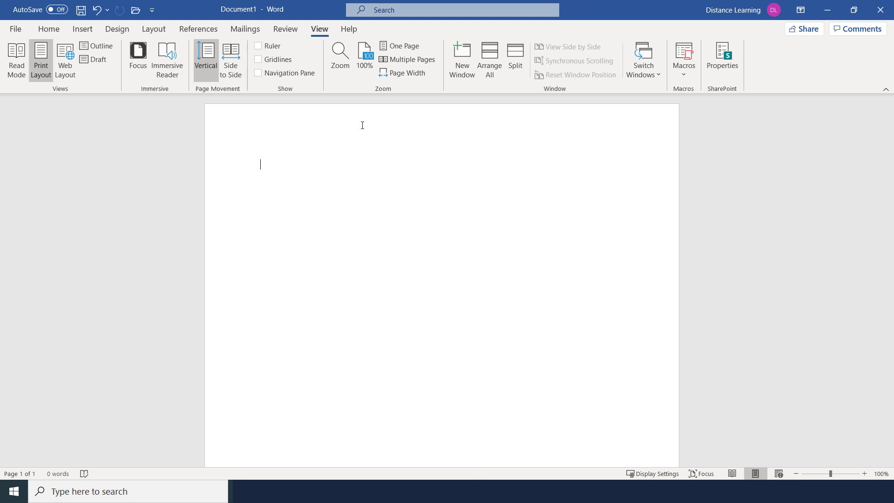
left_click(351, 30)
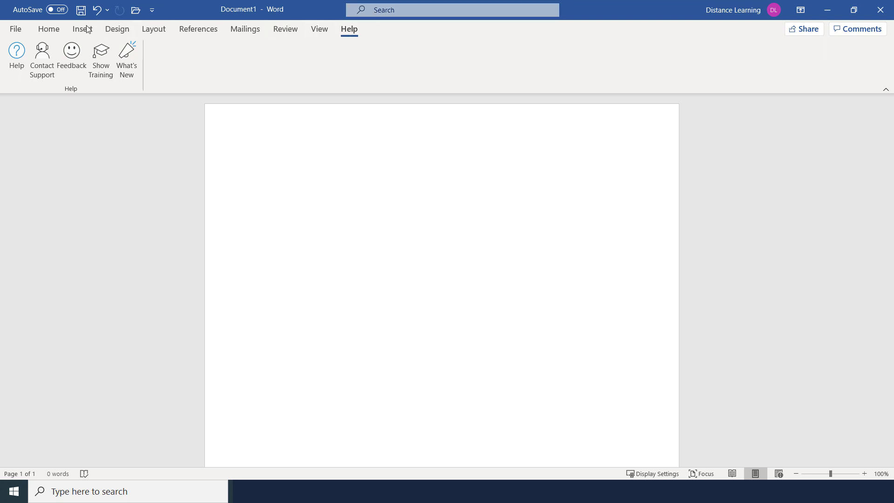
left_click(49, 28)
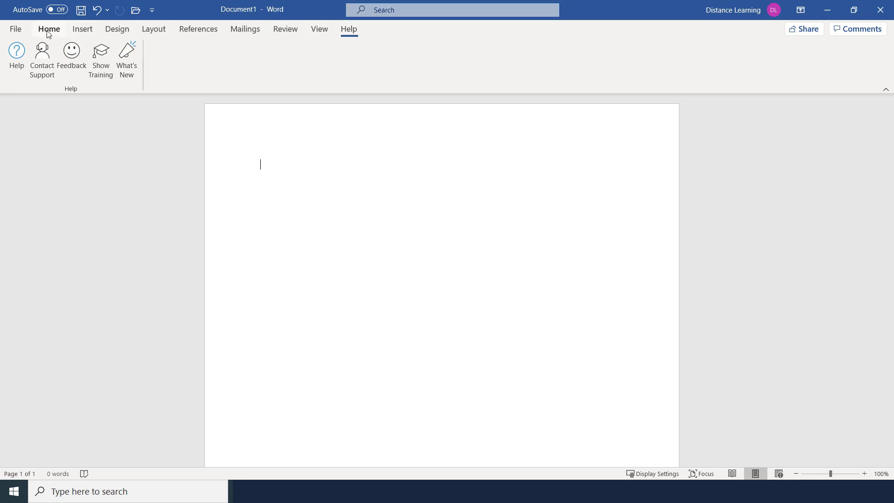
Step: Search Word's commands for "marg" and view the Adjust Margins presets without applying any
left_click(390, 14)
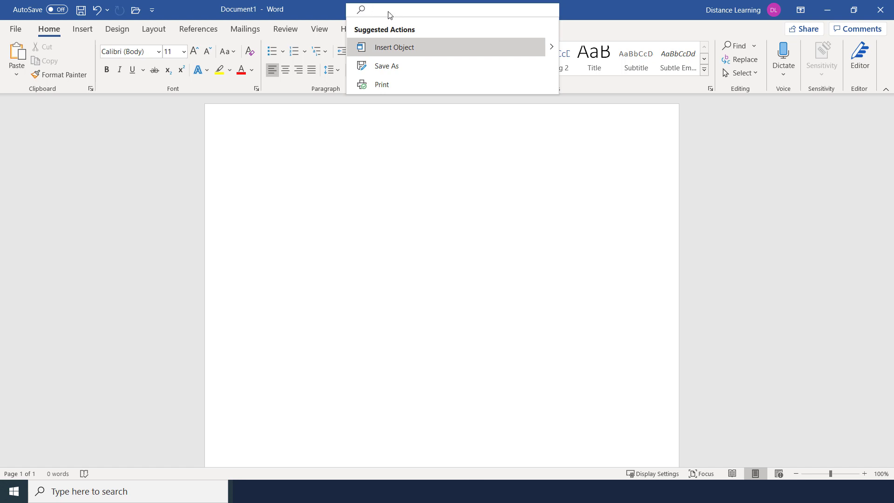
type("marg")
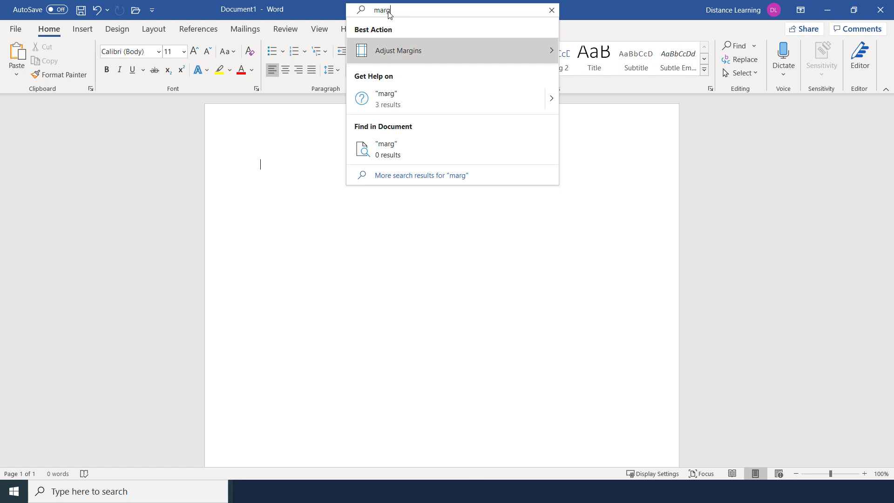
mouse_move(397, 55)
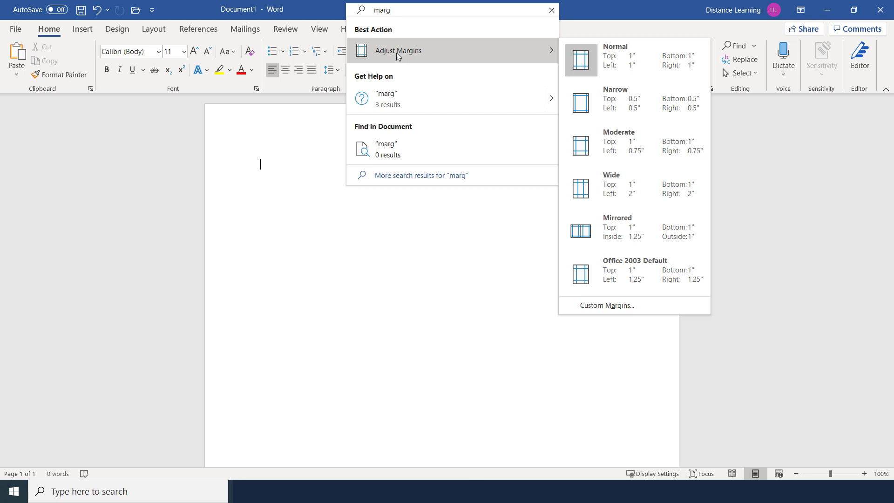
left_click(189, 171)
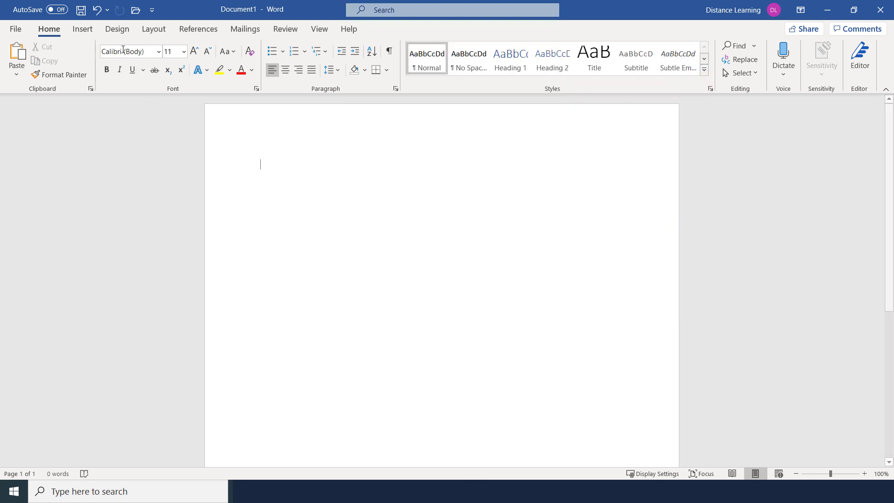
left_click(82, 29)
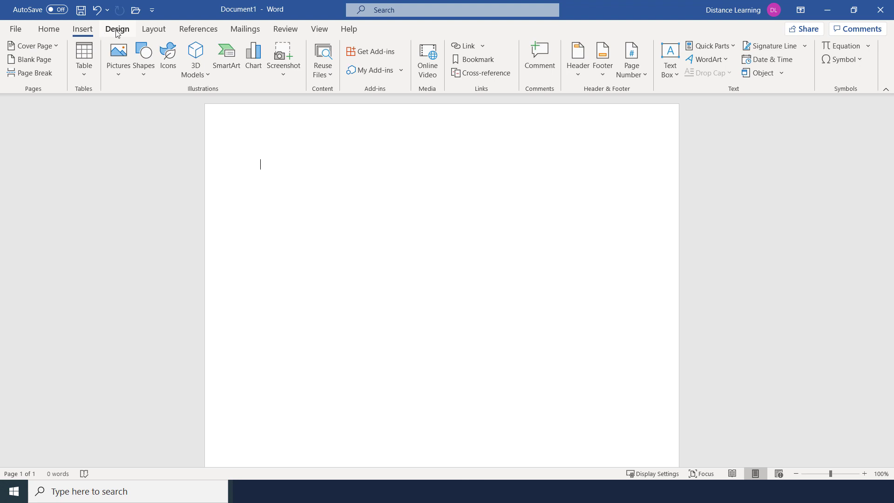
left_click(117, 29)
left_click(153, 29)
left_click(197, 29)
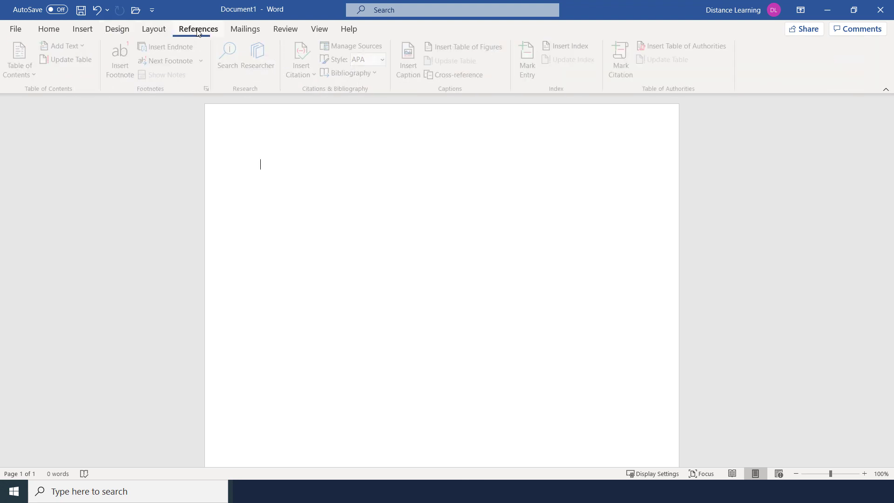
Step: Search Word's commands for "fot" and dismiss the suggestions without choosing one
left_click(399, 10)
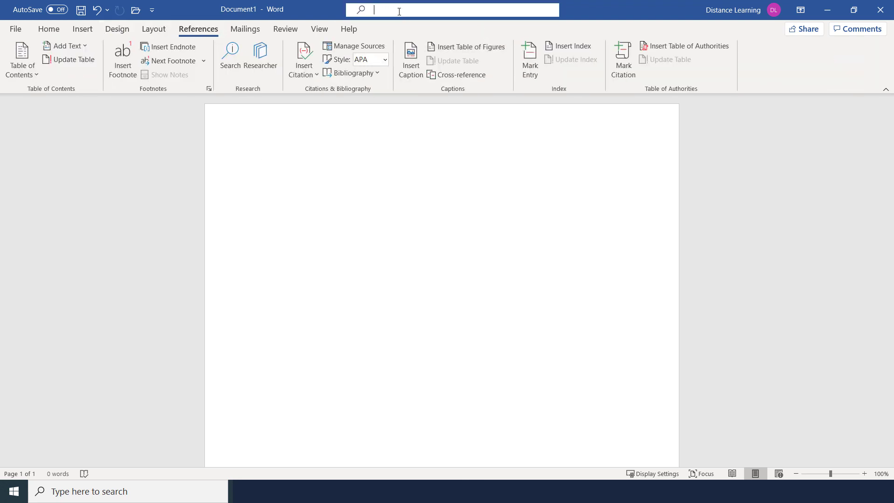
type("fot")
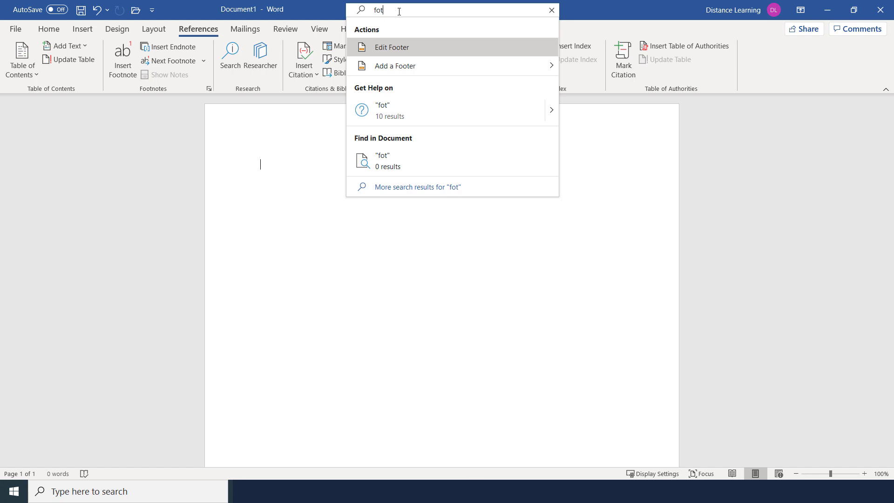
left_click(183, 128)
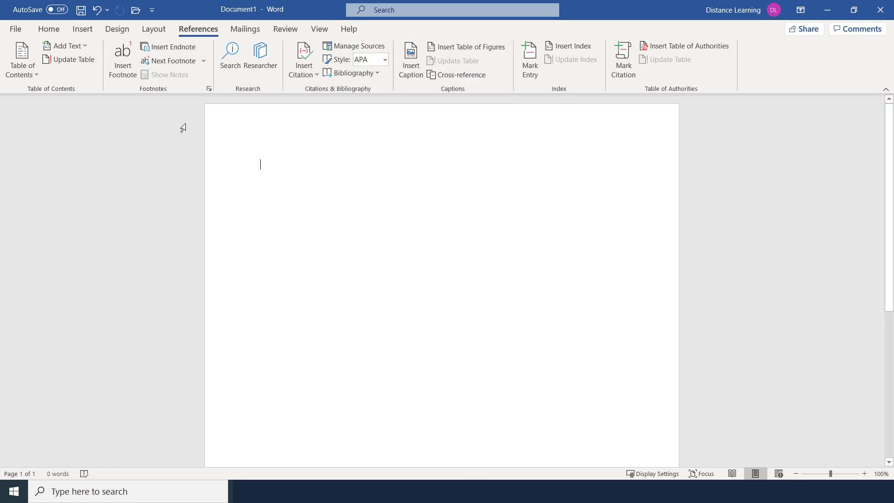
Step: Return to the Home commands and view the options for commenting on the document
left_click(48, 29)
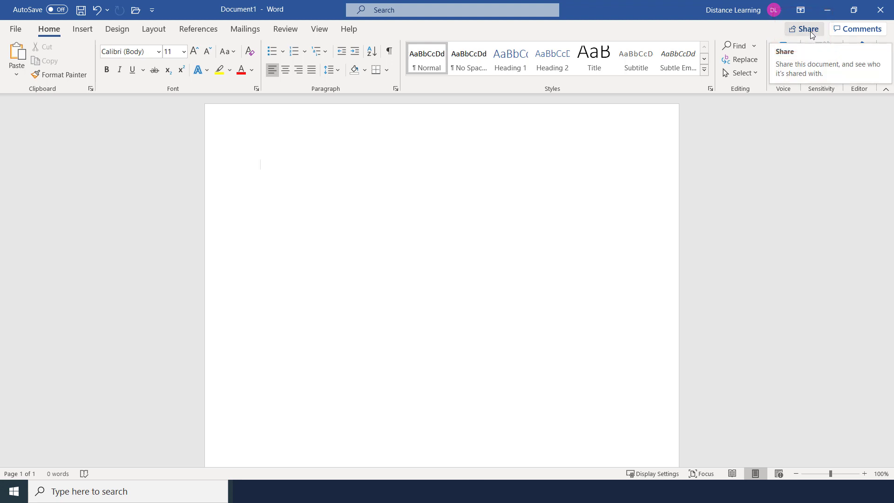
left_click(853, 29)
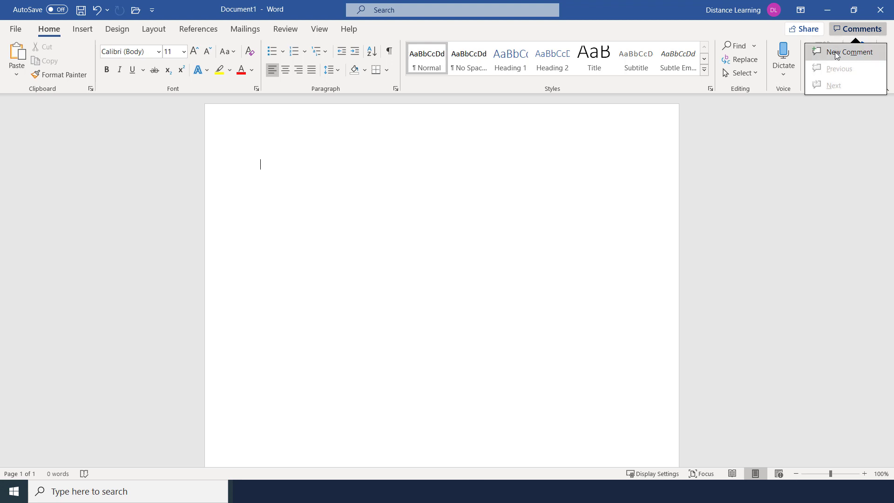
left_click(541, 264)
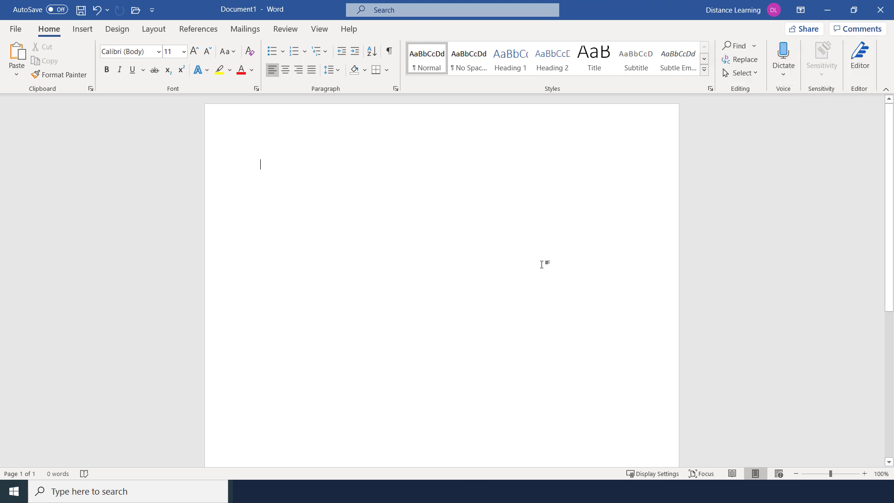
Step: Enter the text "This is my document." at 120% zoom and reduce the zoom to 110%
left_click(864, 475)
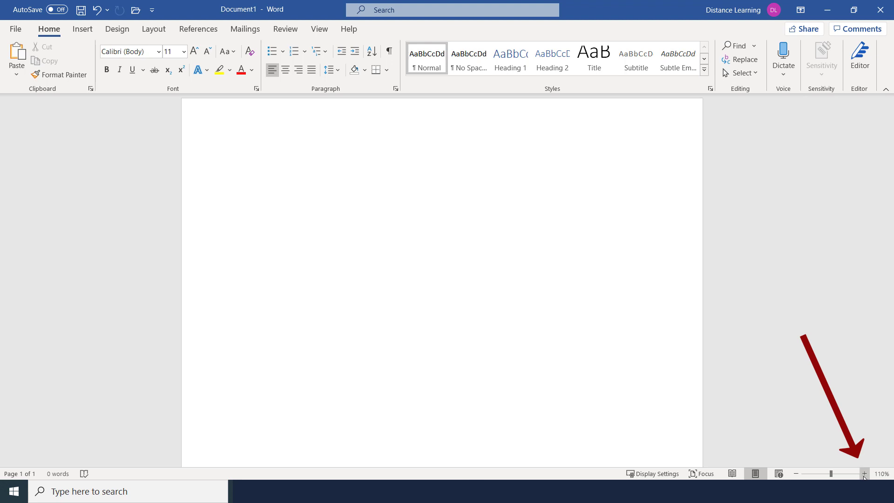
left_click(863, 474)
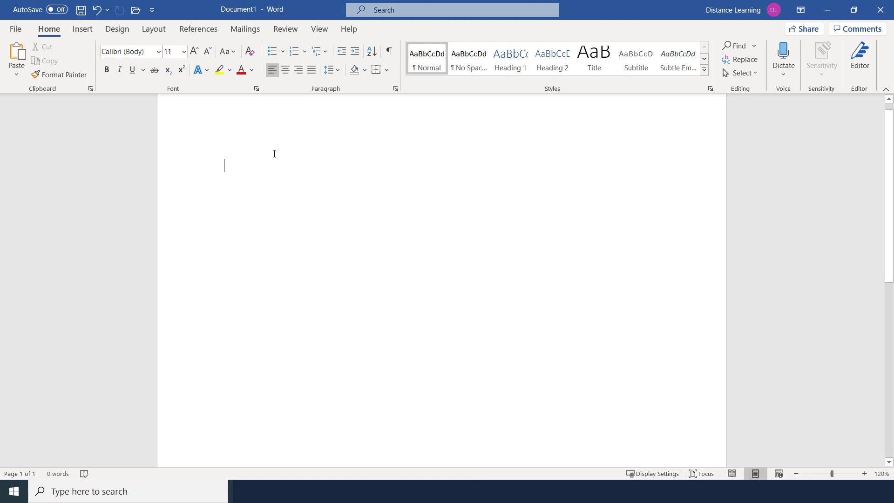
type("This is my document.")
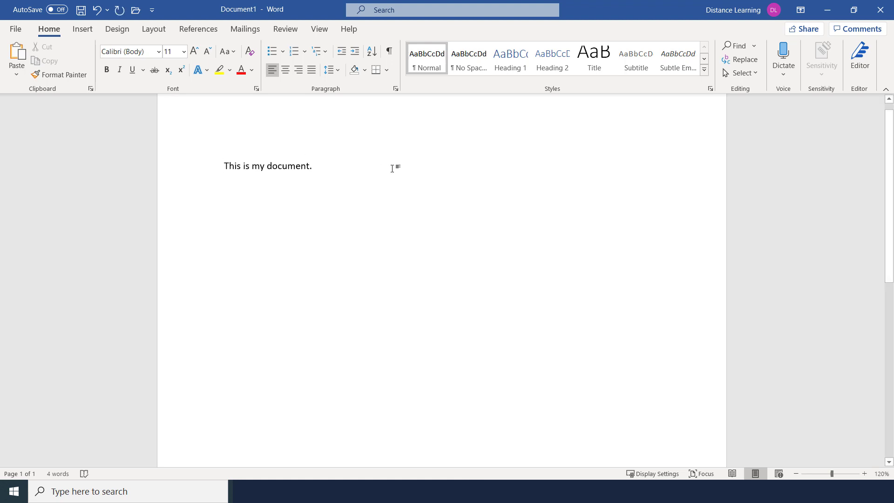
left_click(795, 474)
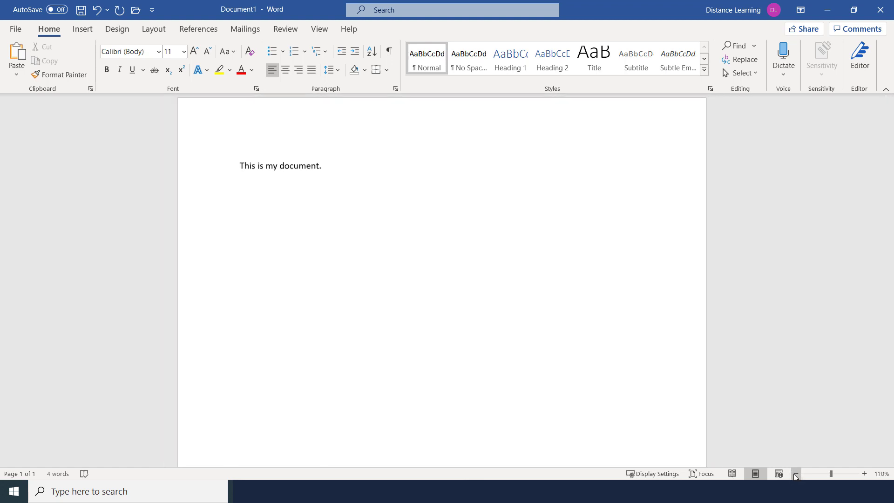
Step: View the document in Read Mode and in Focus mode, returning to Print Layout after each
left_click(732, 473)
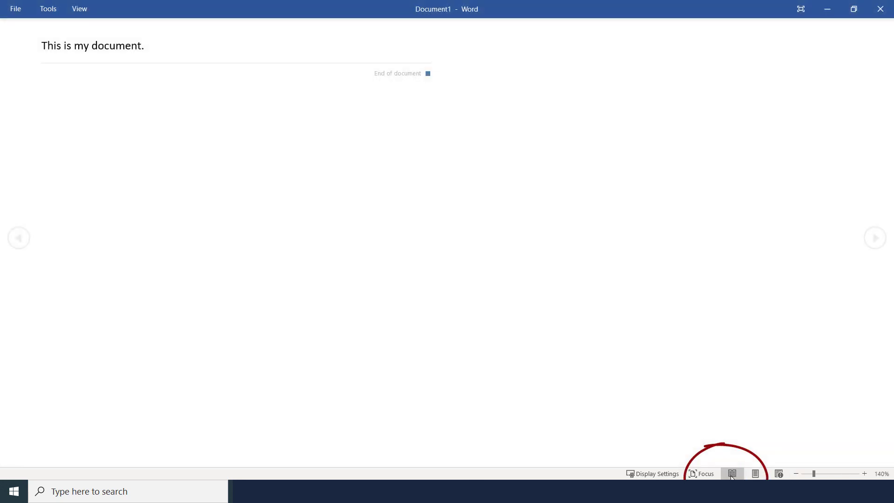
left_click(755, 474)
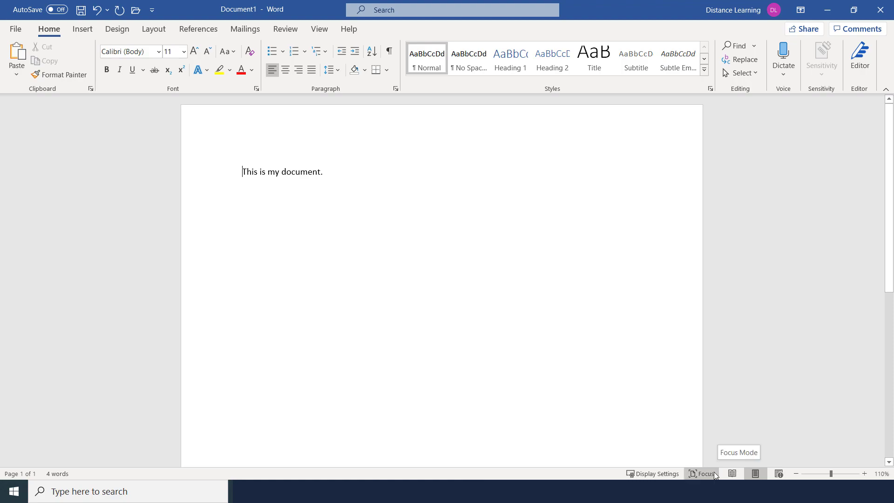
left_click(700, 474)
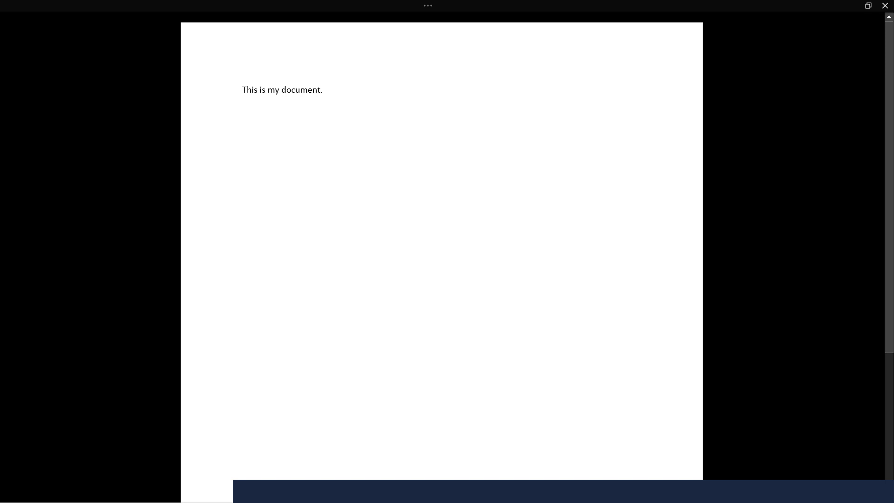
key("Escape")
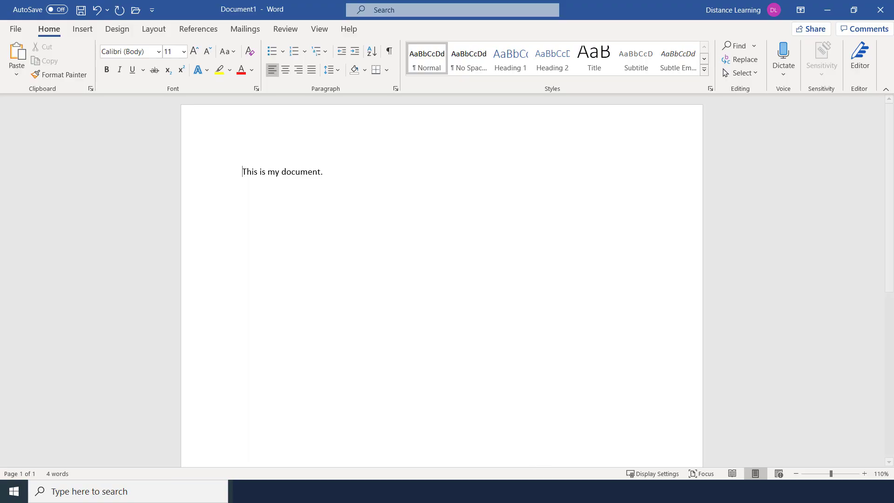
Step: View the Display Settings options and the document's Word Count statistics, closing both without changes
left_click(648, 474)
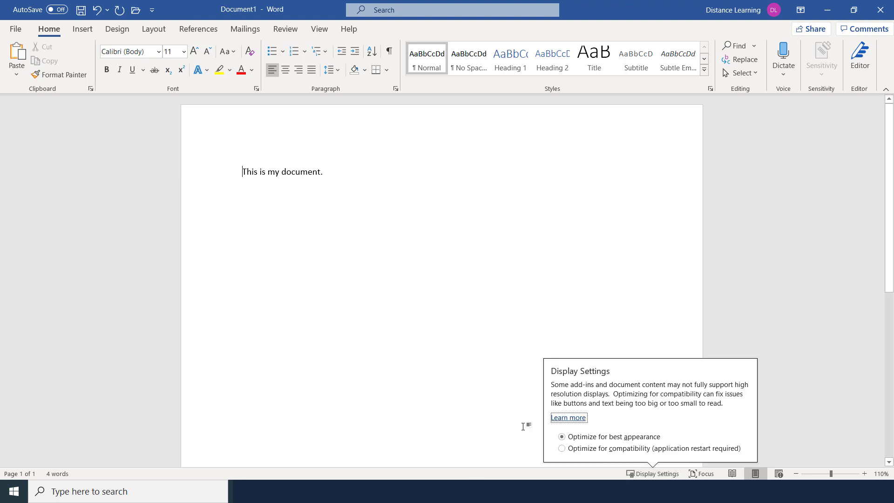
left_click(459, 416)
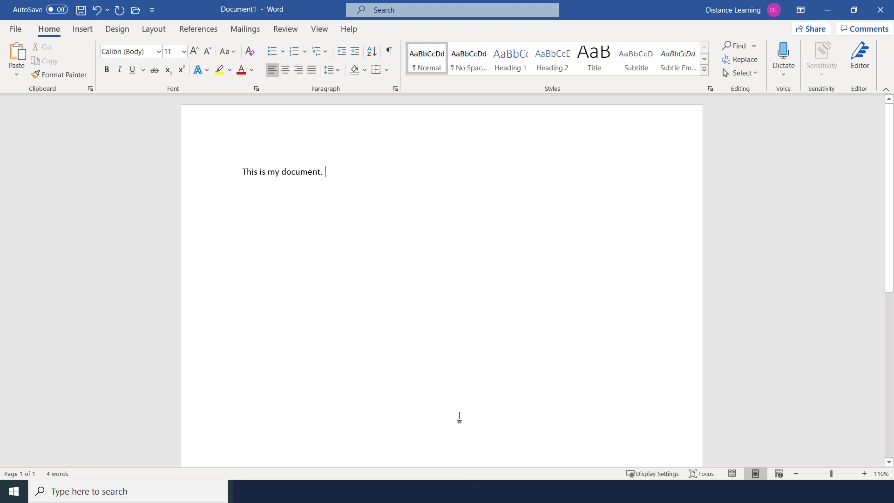
left_click(58, 474)
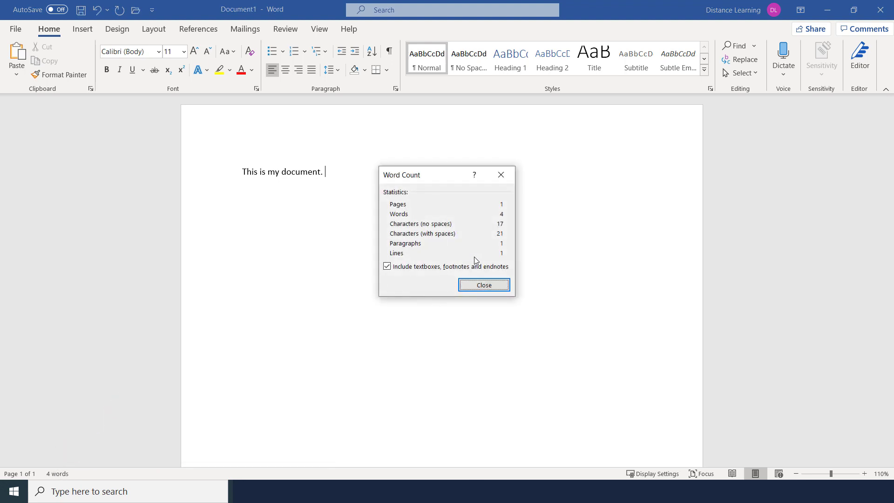
left_click(486, 290)
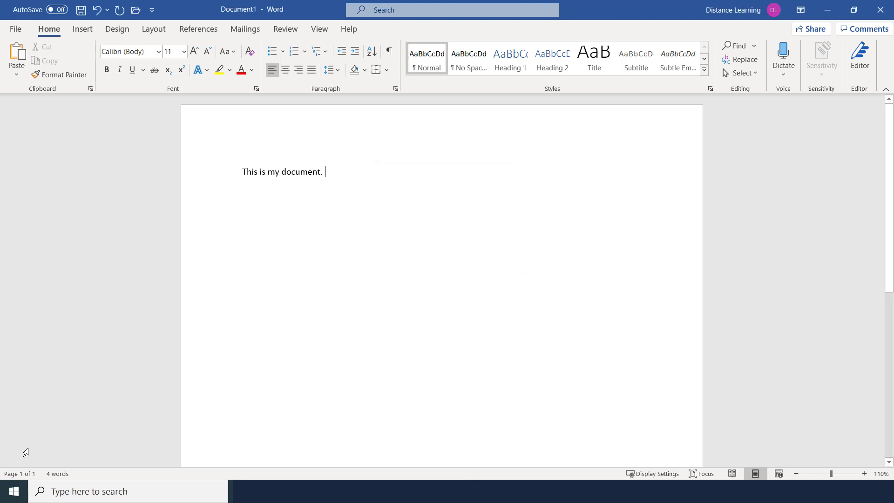
Step: Show the document's page thumbnails in the Navigation pane and close the pane
left_click(18, 473)
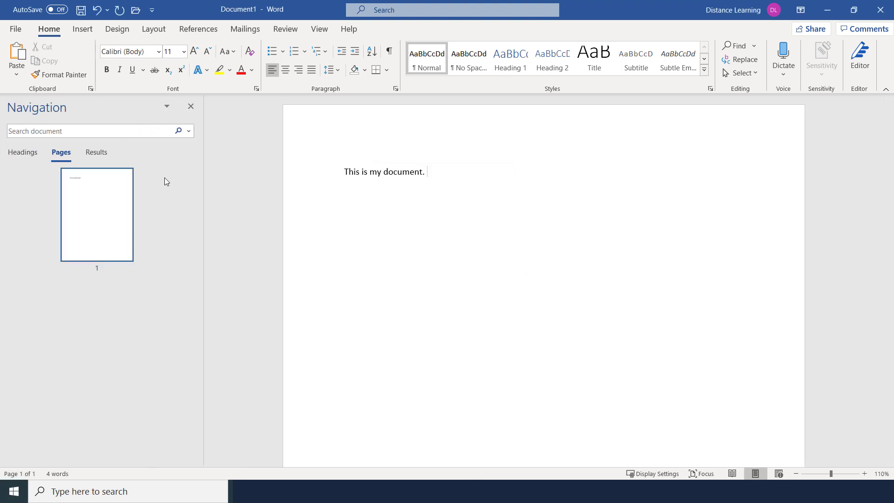
left_click(191, 106)
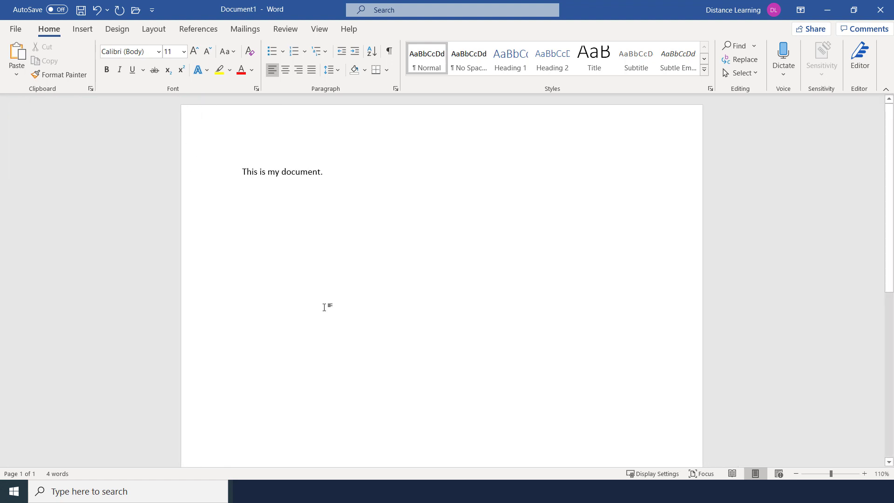